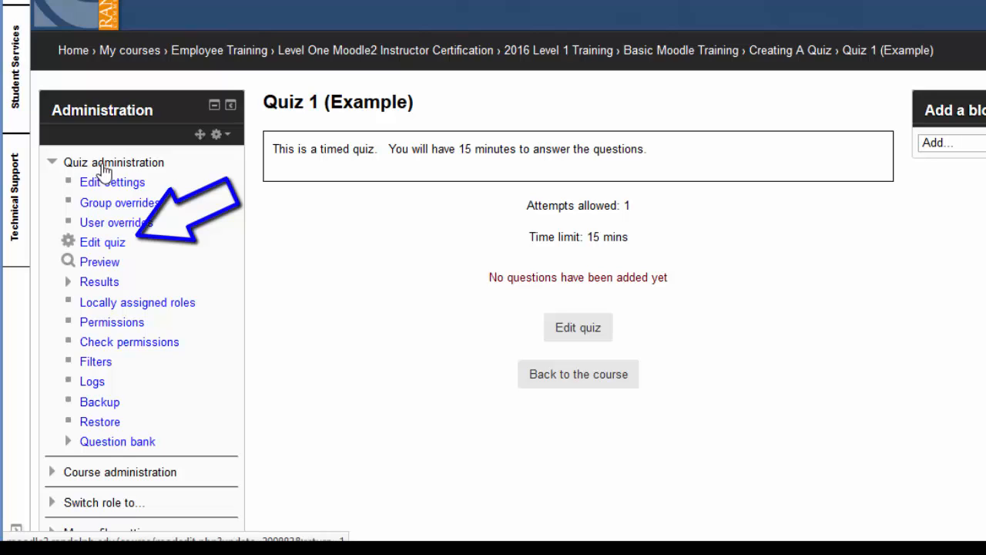
- Open Quiz 1 (Example) for editing and save its maximum grade as 100.00
{"action": "left_click", "coordinate": [100, 245]}
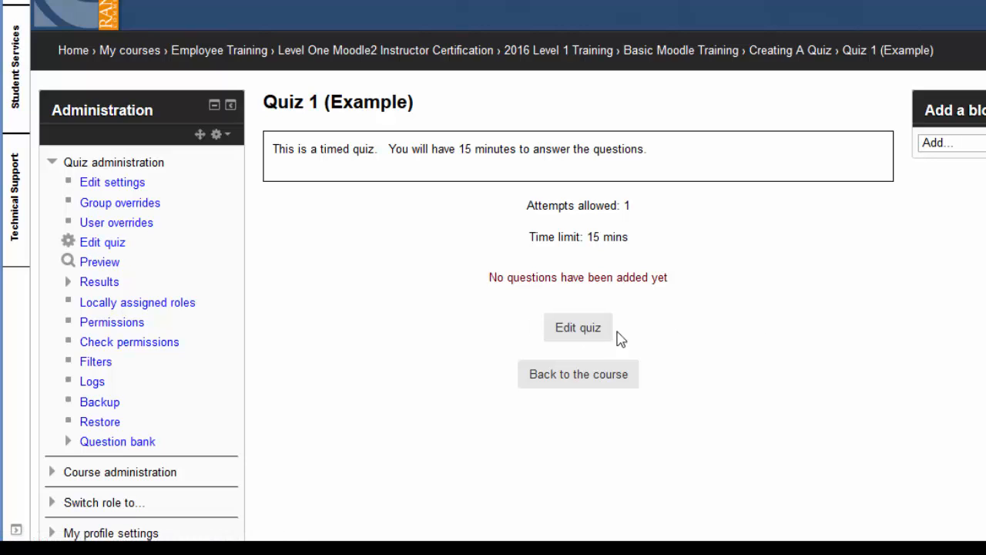
{"action": "left_click", "coordinate": [587, 333]}
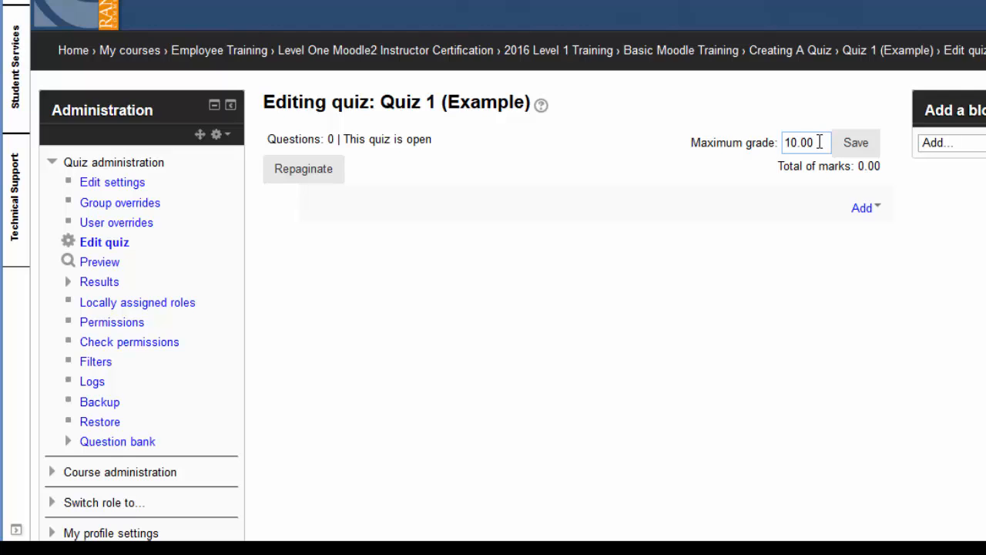
{"action": "double_click", "coordinate": [811, 143]}
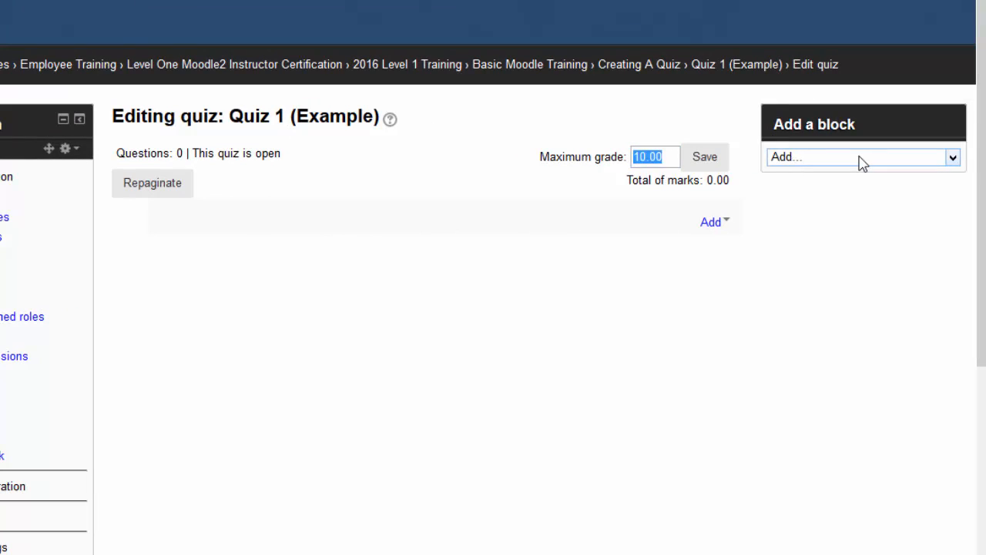
{"action": "type", "text": "100.00"}
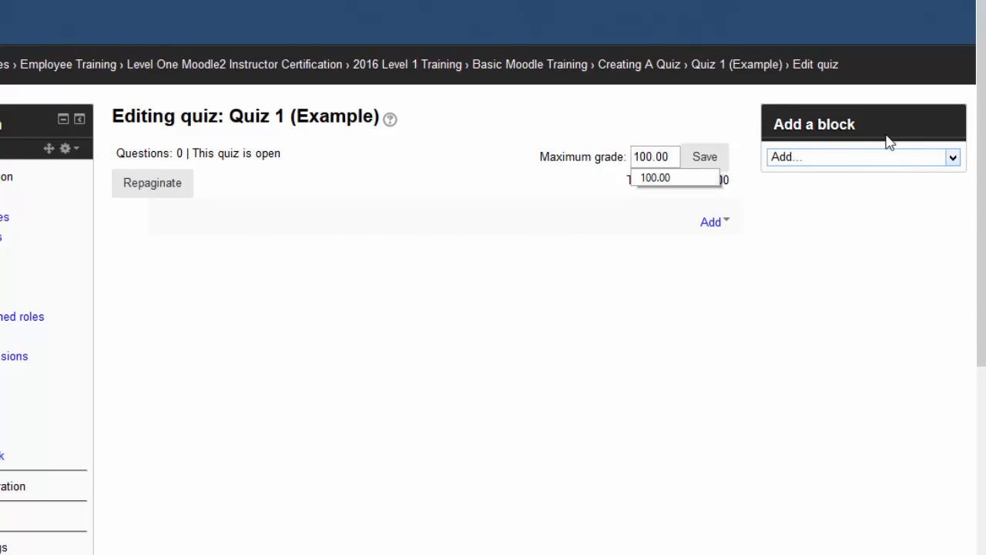
{"action": "left_click", "coordinate": [707, 160]}
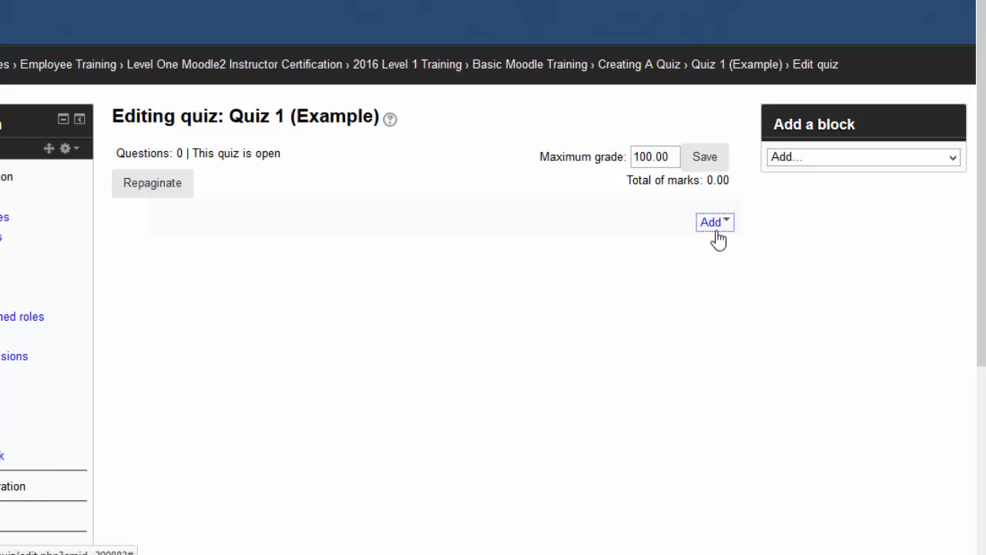
{"action": "left_click", "coordinate": [713, 223]}
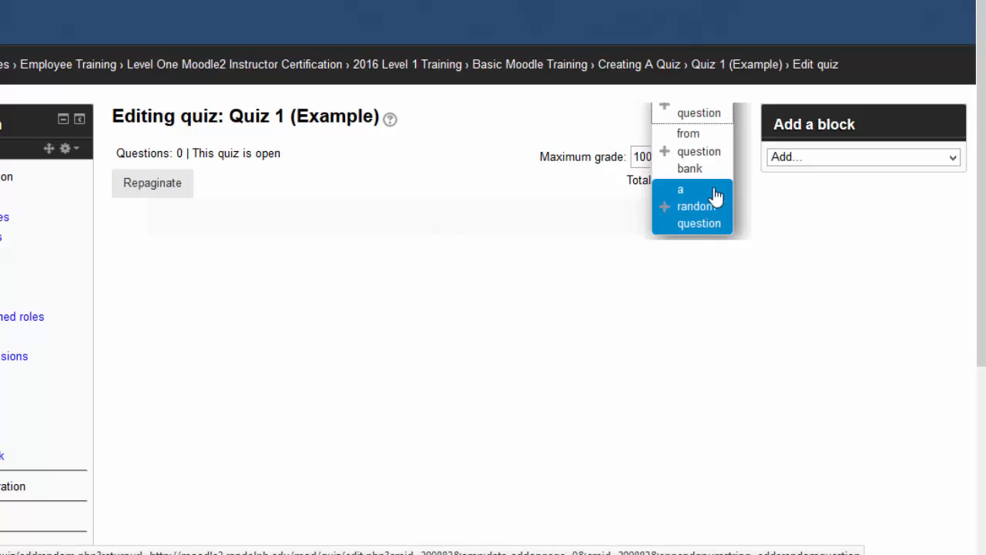
{"action": "left_click", "coordinate": [703, 115]}
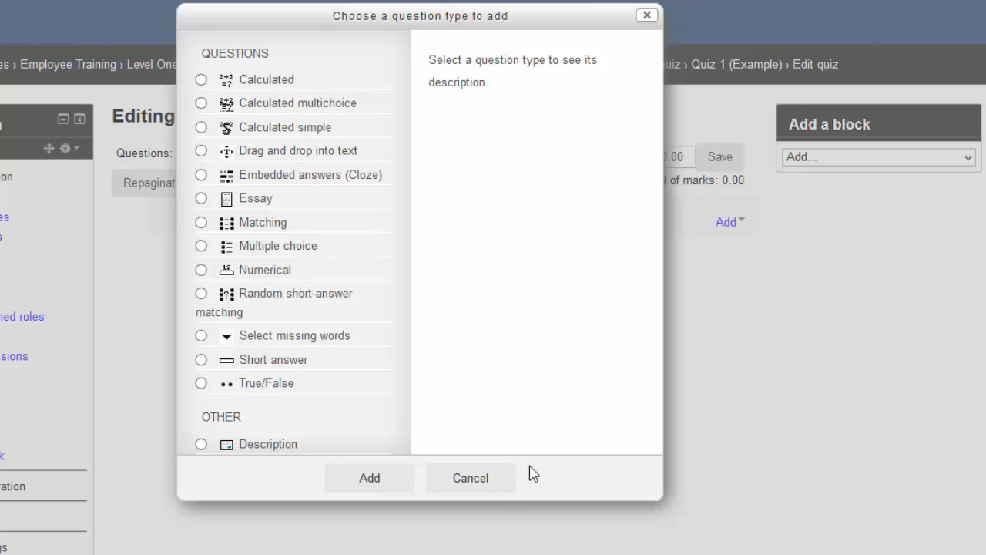
{"action": "left_click", "coordinate": [498, 479]}
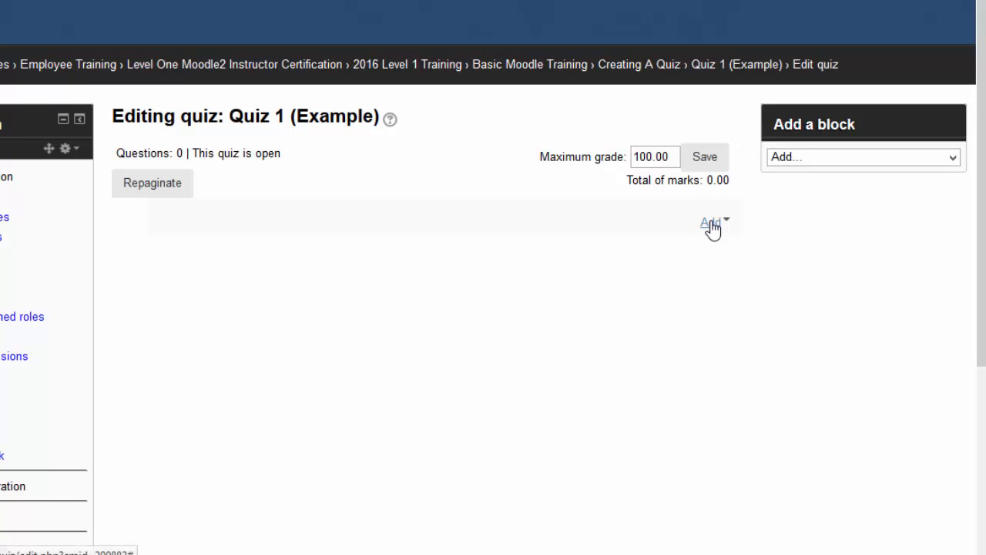
- Add the Mascot question to the quiz from the question bank category "Chapter 1 Intro (5th Edition Barnes)"
{"action": "left_click", "coordinate": [711, 222]}
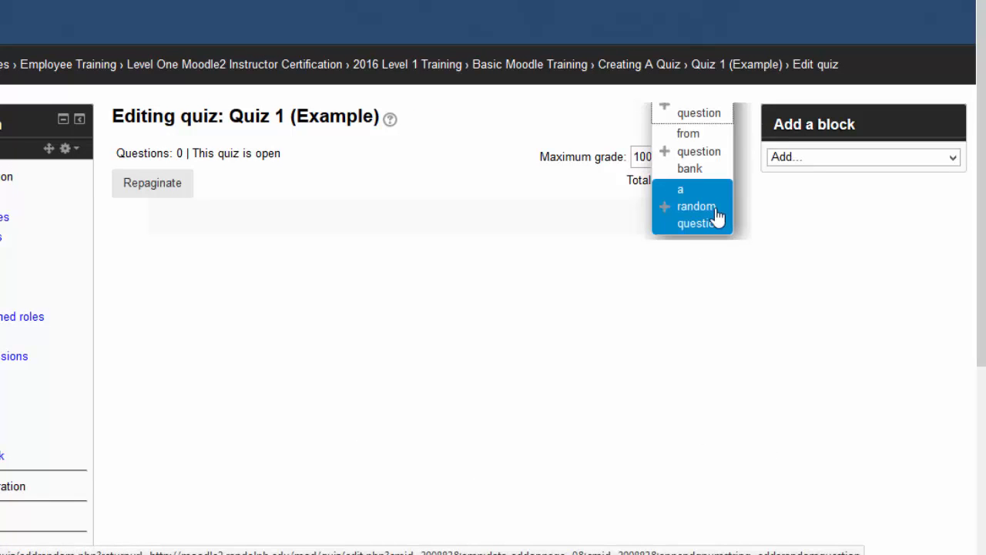
{"action": "left_click", "coordinate": [697, 151]}
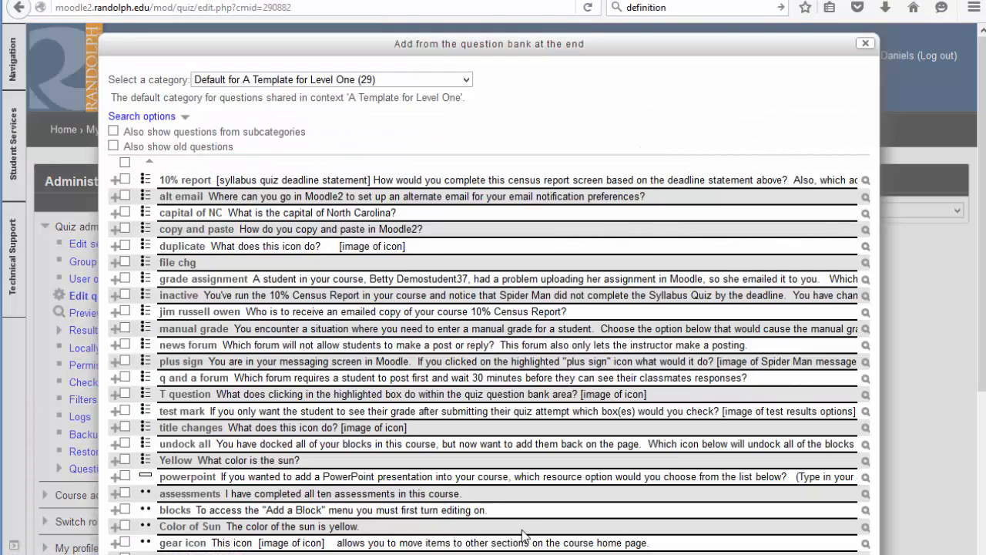
{"action": "left_click", "coordinate": [460, 81]}
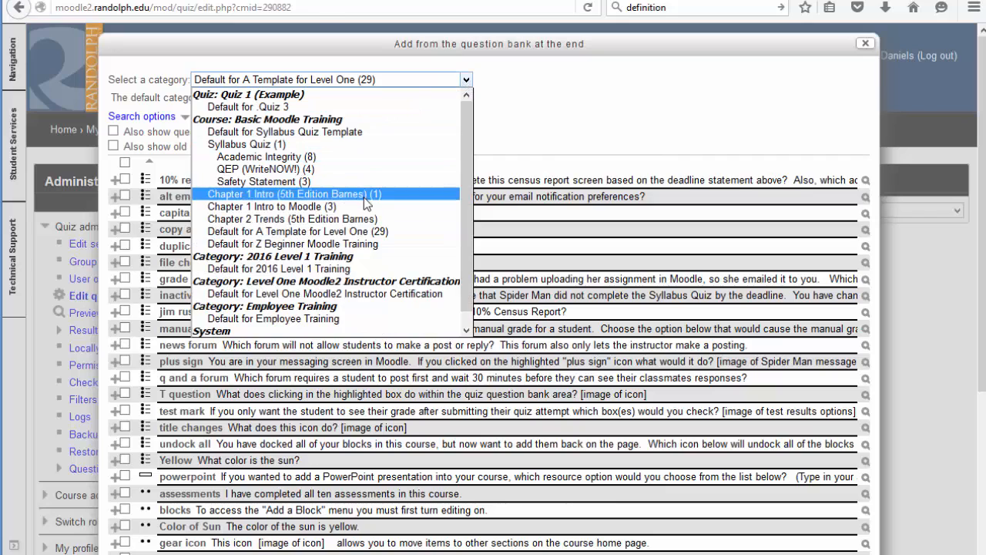
{"action": "left_click", "coordinate": [393, 194]}
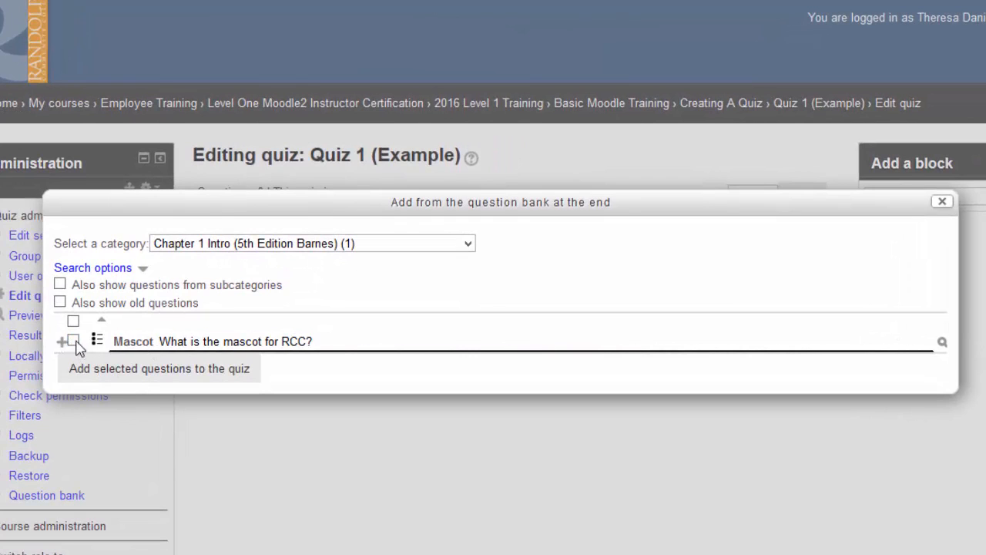
{"action": "left_click", "coordinate": [73, 341]}
{"action": "left_click", "coordinate": [173, 373]}
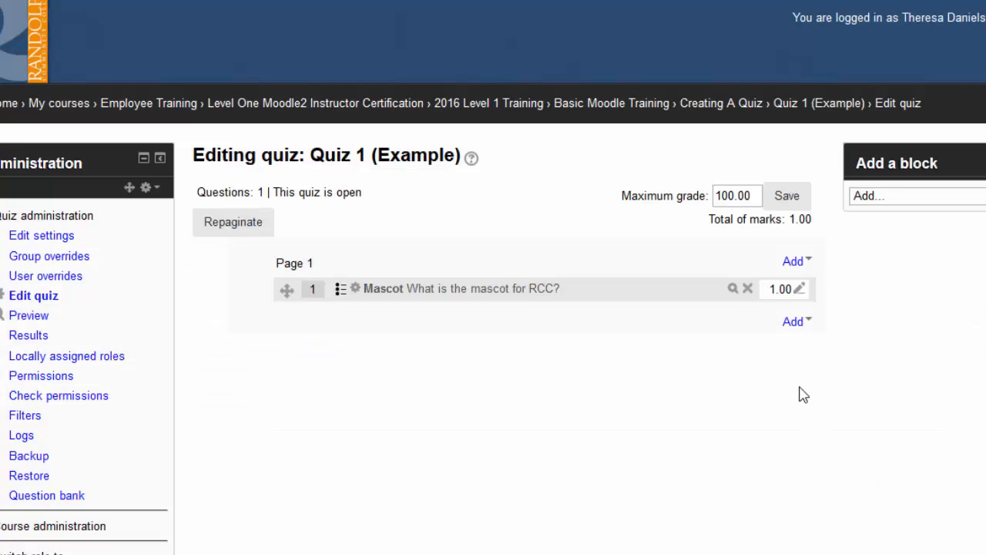
- Add 5 random questions at the end of the quiz from the category "Default for A Template for Level One"
{"action": "left_click", "coordinate": [794, 323]}
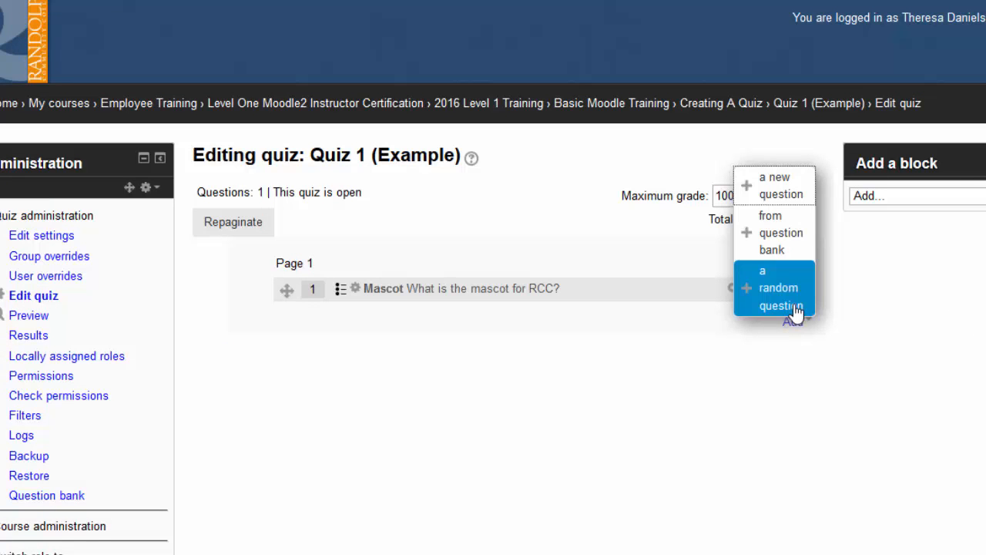
{"action": "left_click", "coordinate": [794, 306]}
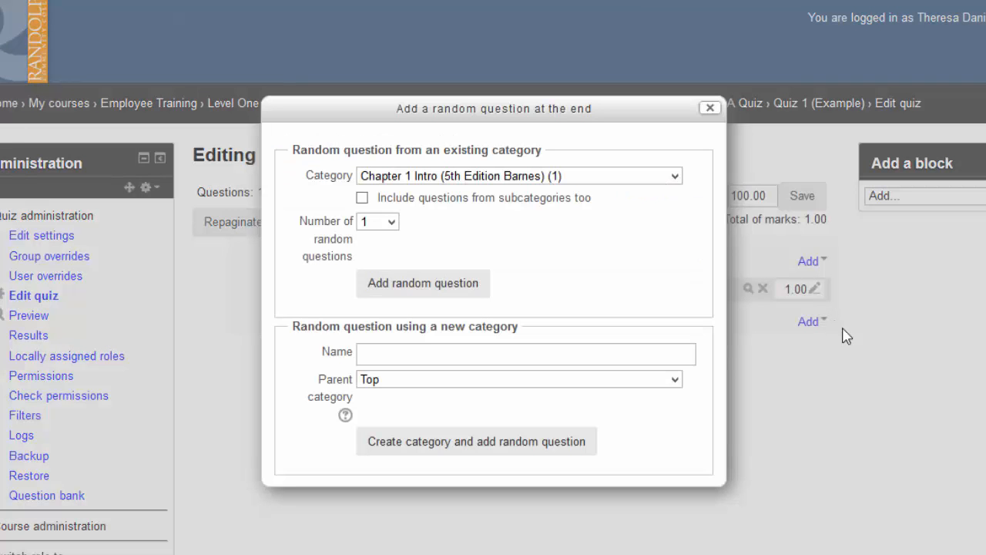
{"action": "left_click", "coordinate": [675, 177]}
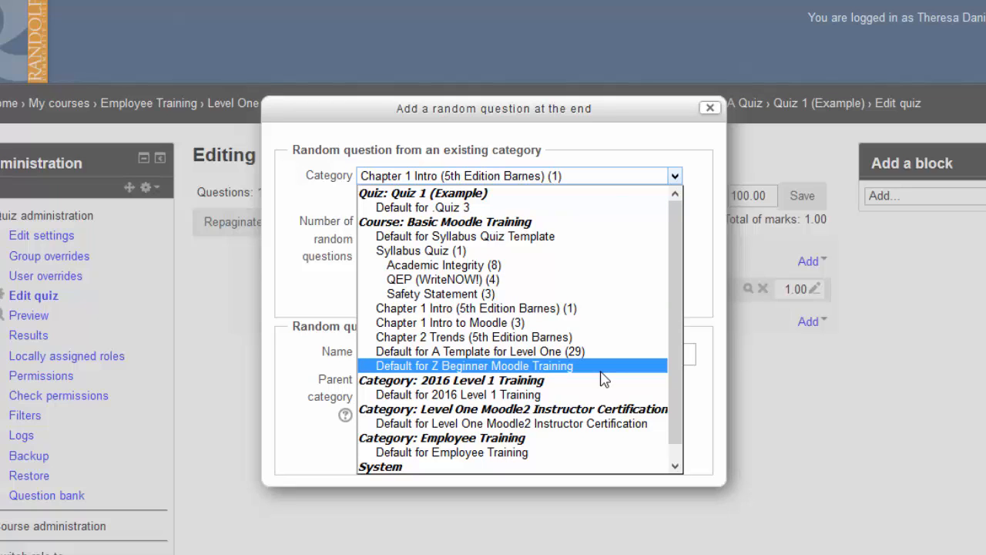
{"action": "left_click", "coordinate": [523, 353]}
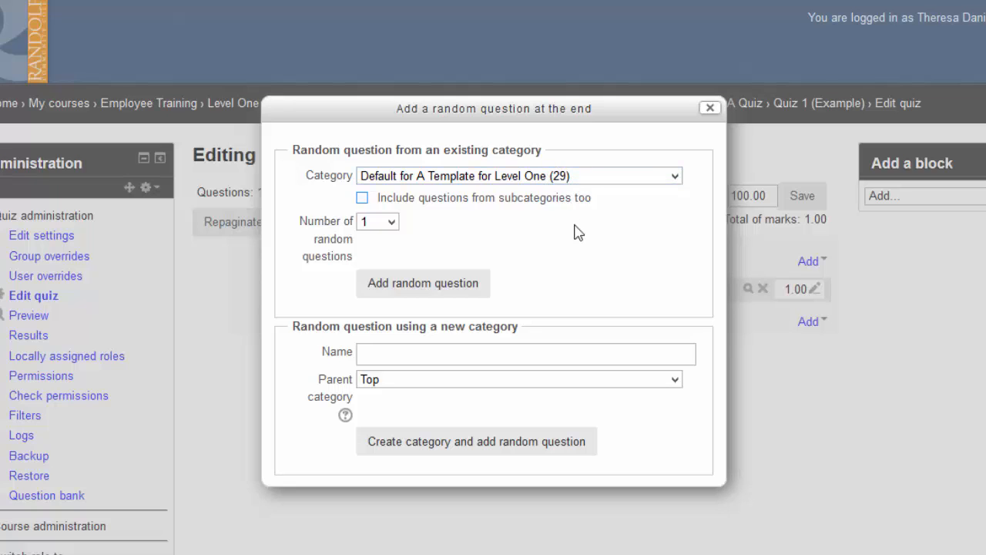
{"action": "left_click", "coordinate": [391, 221]}
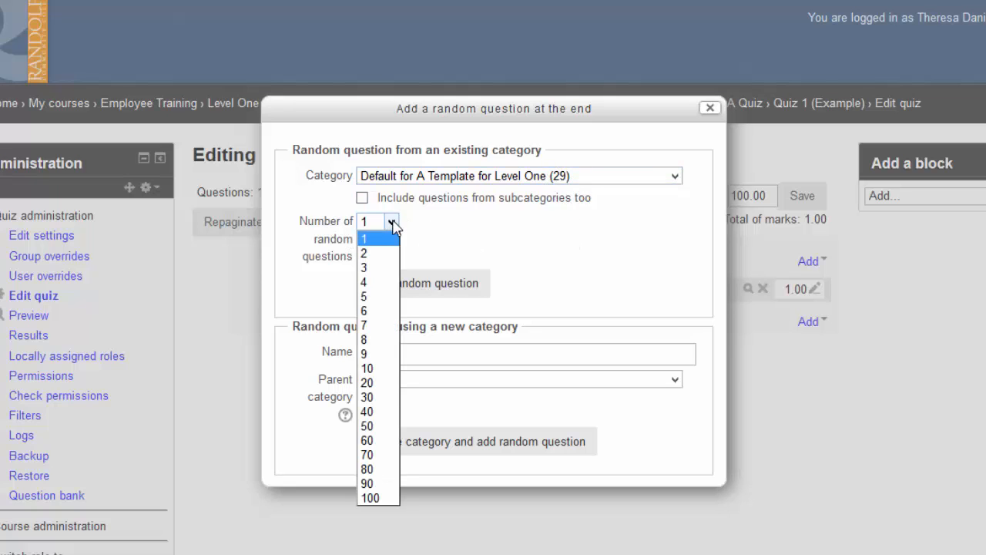
{"action": "left_click", "coordinate": [380, 296]}
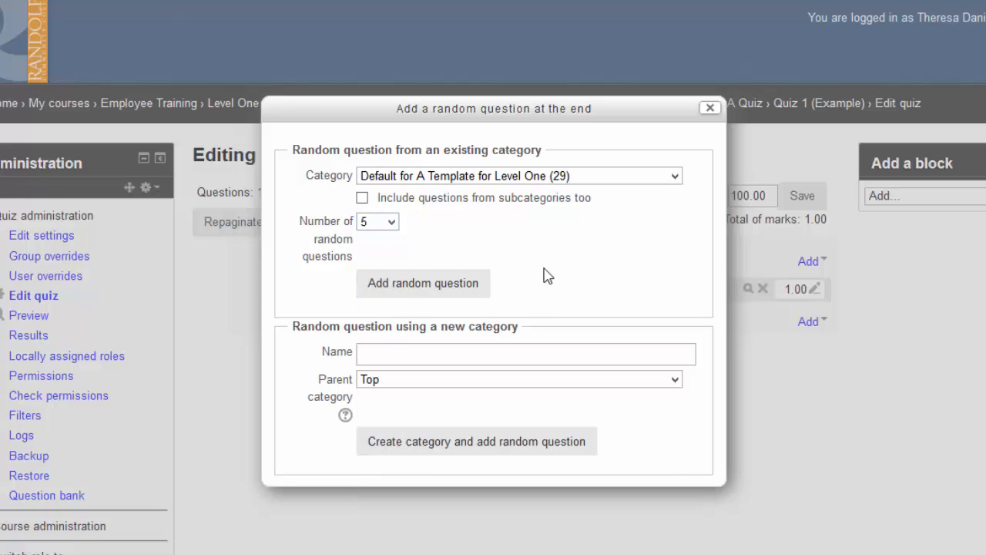
{"action": "left_click", "coordinate": [463, 285]}
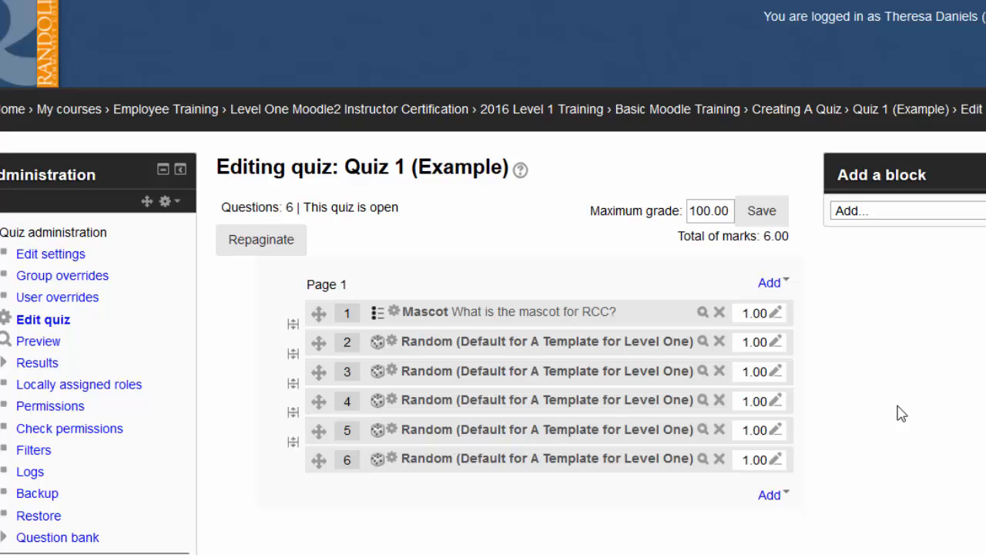
- Set the maximum mark of the Mascot question to 10.00
{"action": "left_click", "coordinate": [775, 313]}
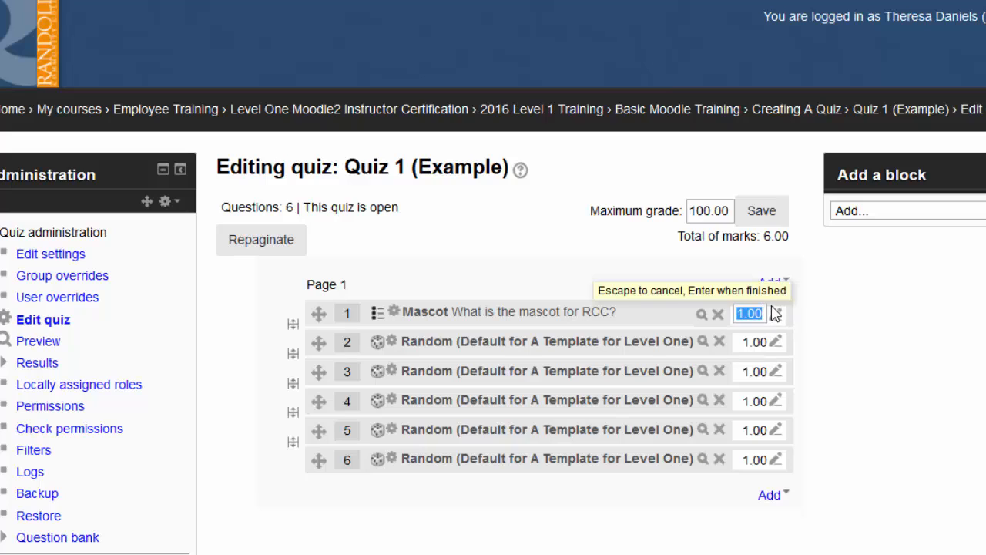
{"action": "type", "text": "10.00"}
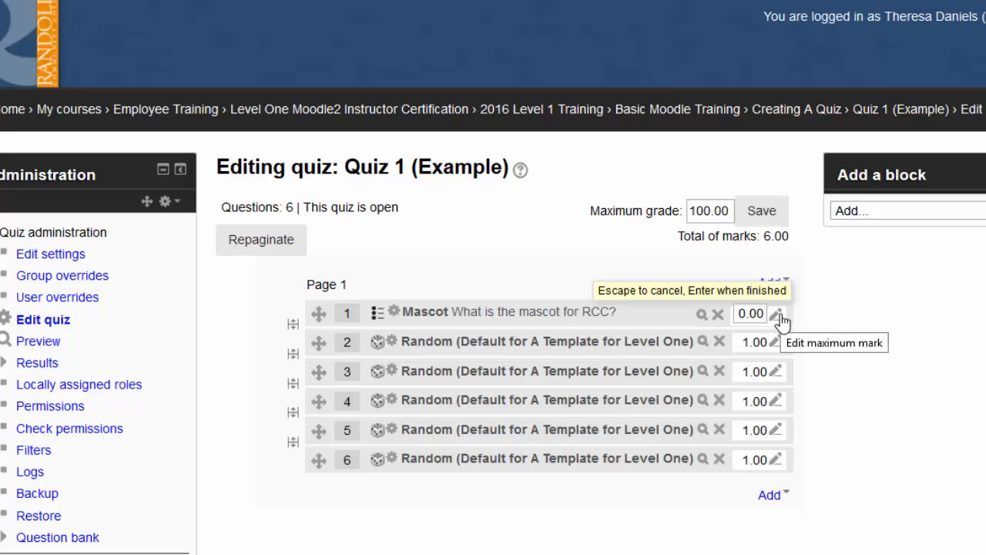
{"action": "key", "text": "Return"}
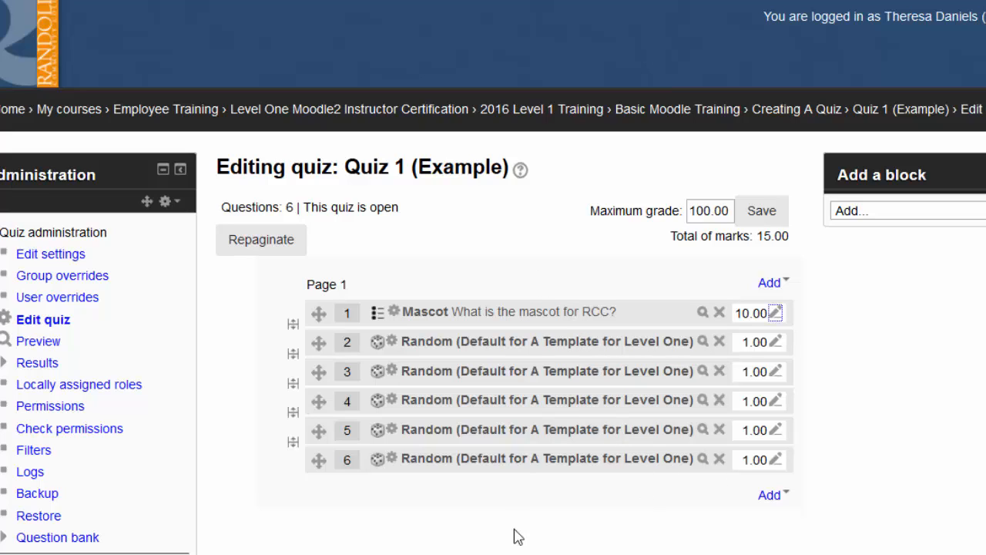
{"action": "left_click", "coordinate": [723, 217]}
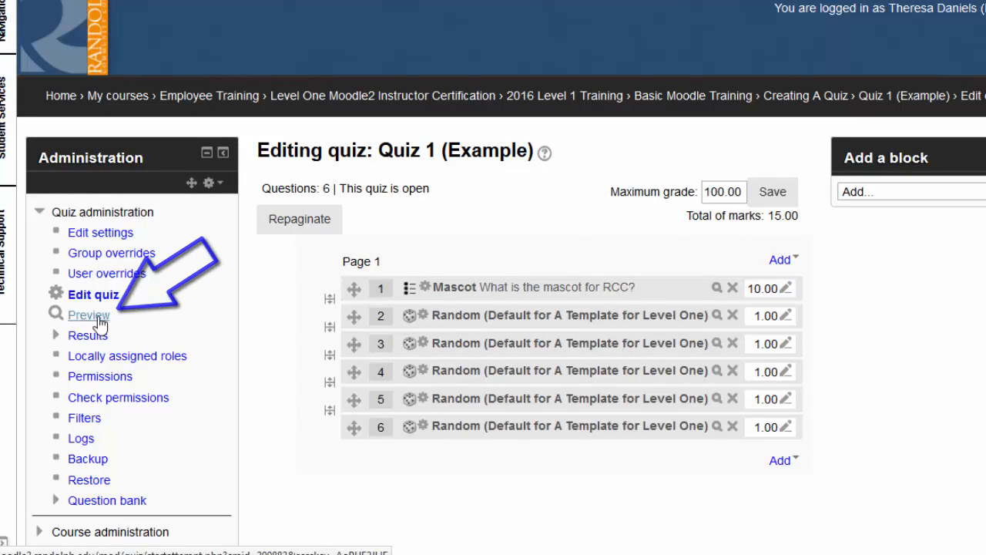
- Preview the quiz and look through its questions, including a jump to question 5
{"action": "left_click", "coordinate": [87, 317]}
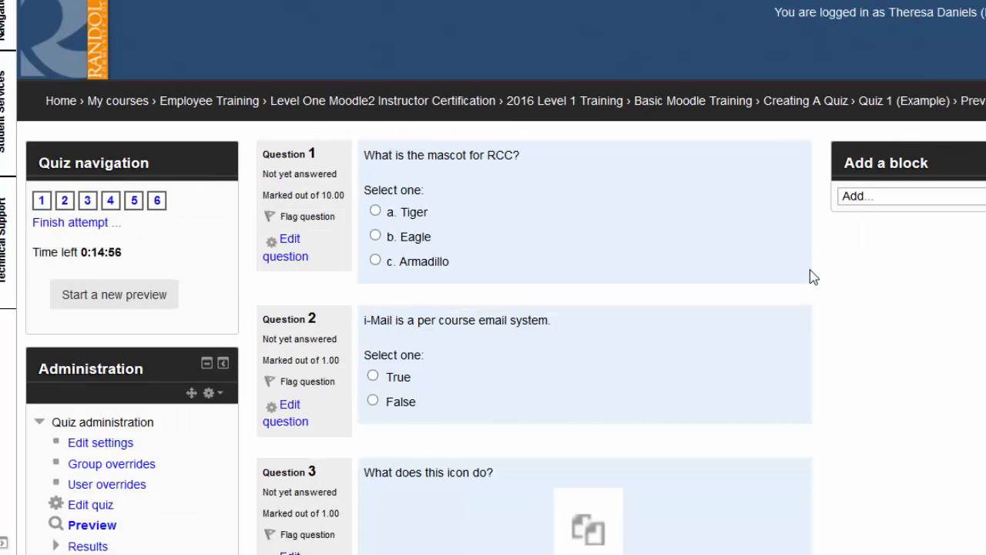
{"action": "scroll", "coordinate": [813, 277], "scroll_direction": "down", "scroll_amount": 1}
{"action": "scroll", "coordinate": [818, 282], "scroll_direction": "down", "scroll_amount": 2}
{"action": "scroll", "coordinate": [819, 289], "scroll_direction": "up", "scroll_amount": 3}
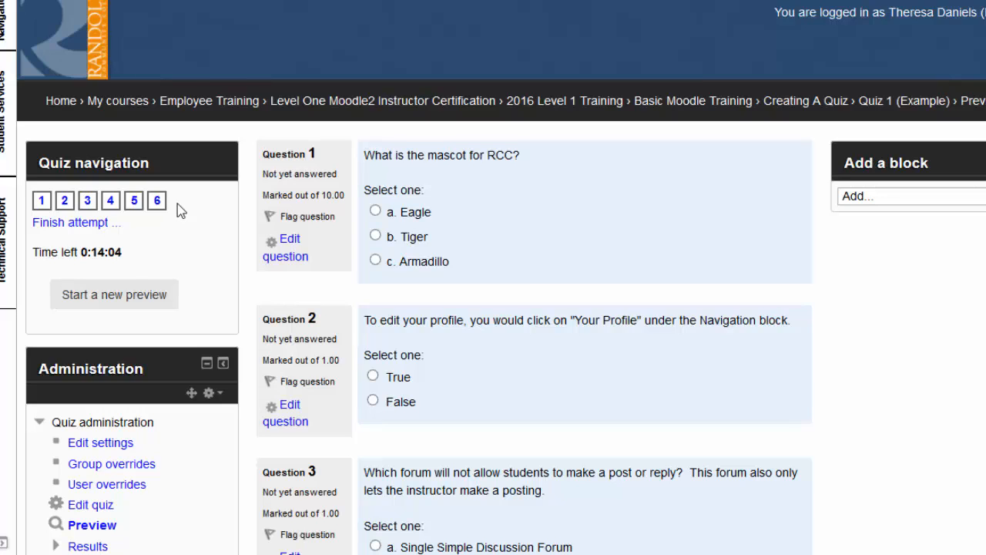
{"action": "left_click", "coordinate": [135, 204]}
{"action": "scroll", "coordinate": [220, 354], "scroll_direction": "up", "scroll_amount": 6}
{"action": "scroll", "coordinate": [222, 355], "scroll_direction": "up", "scroll_amount": 5}
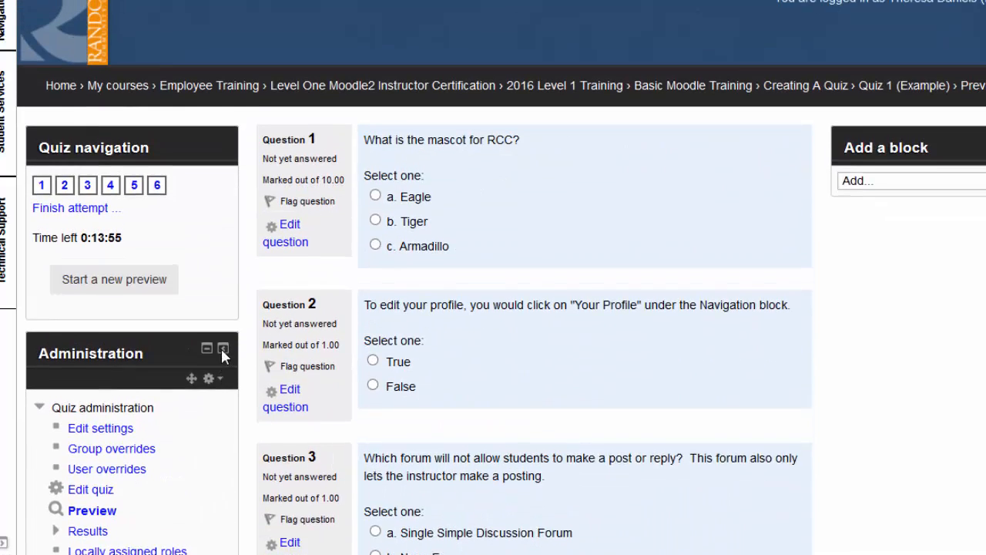